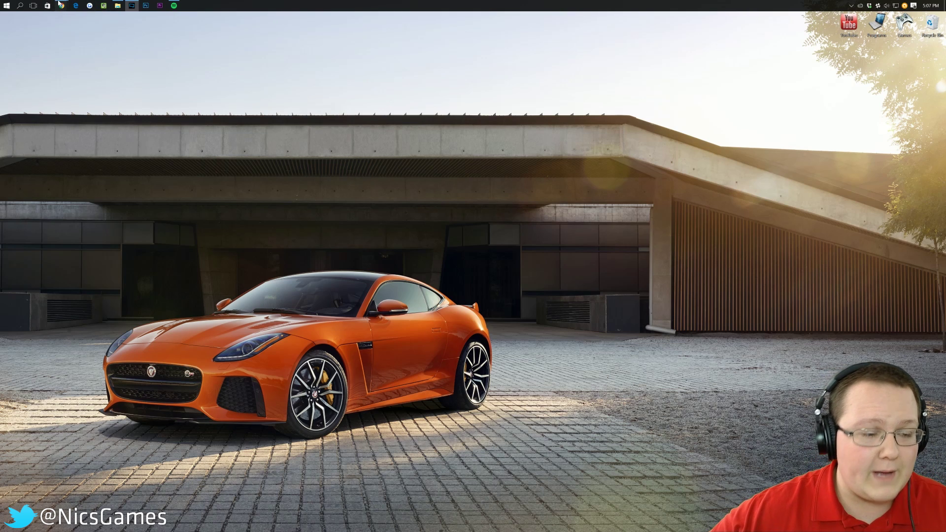
Step: Switch to Chrome and look over the Biomes O' Plenty and Lucky Block download pages
mouse_move(61, 5)
left_click(40, 42)
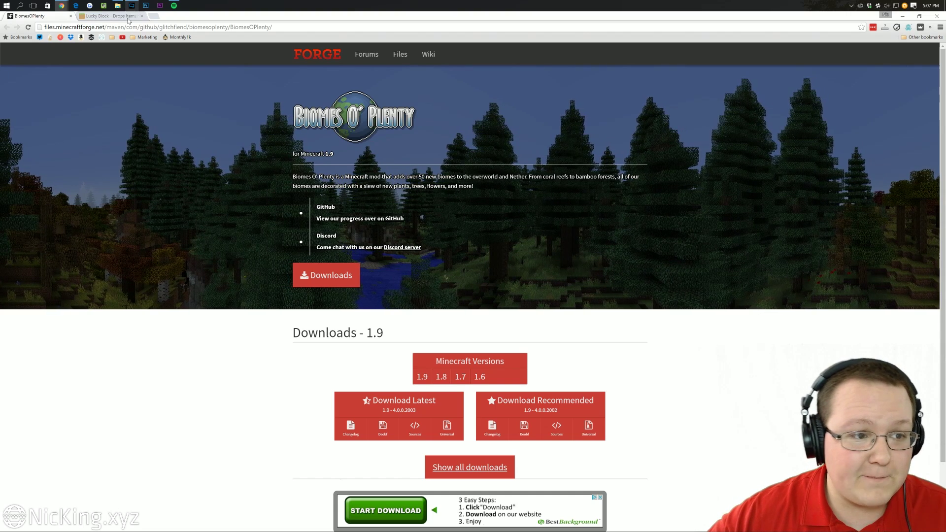
left_click(97, 16)
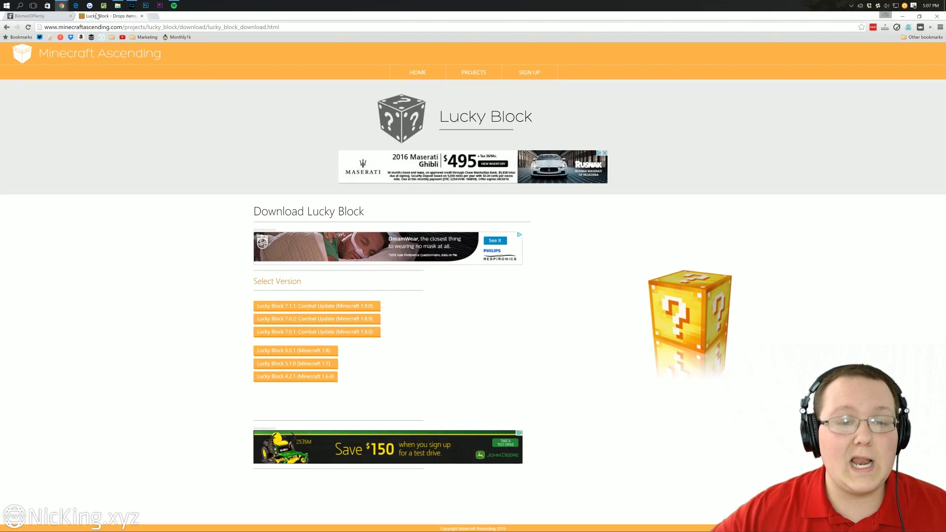
Step: Download the recommended universal Biomes O' Plenty file for Minecraft 1.9, getting past the adf.ly page and closing the leftover advert page
left_click(32, 16)
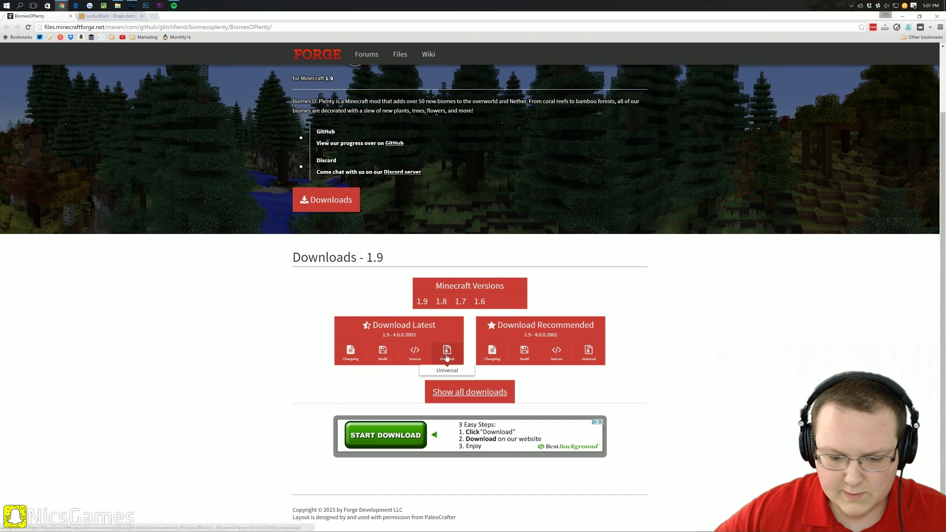
left_click(589, 352)
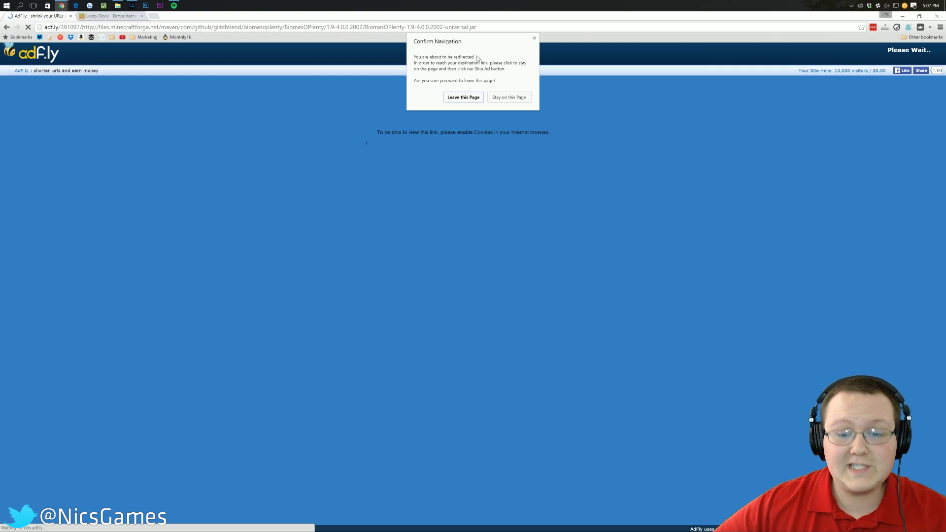
left_click(503, 98)
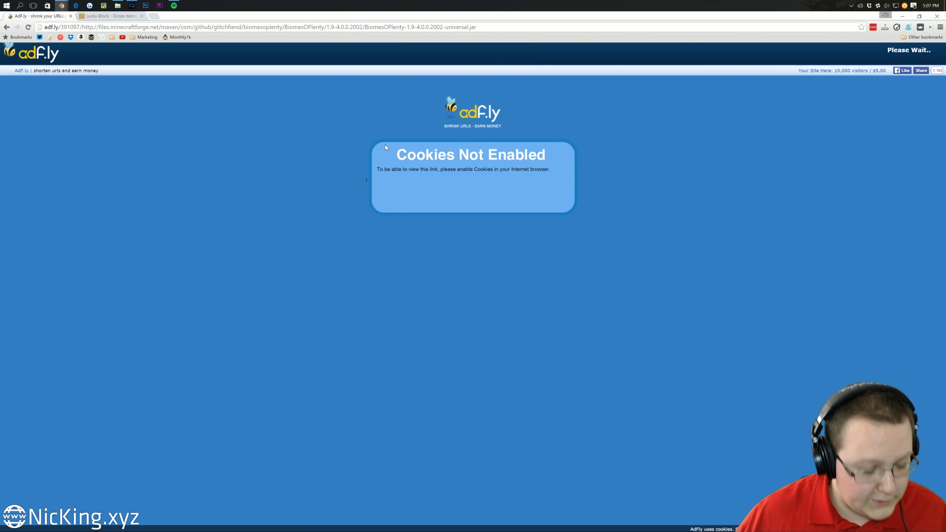
right_click(405, 144)
left_click(424, 168)
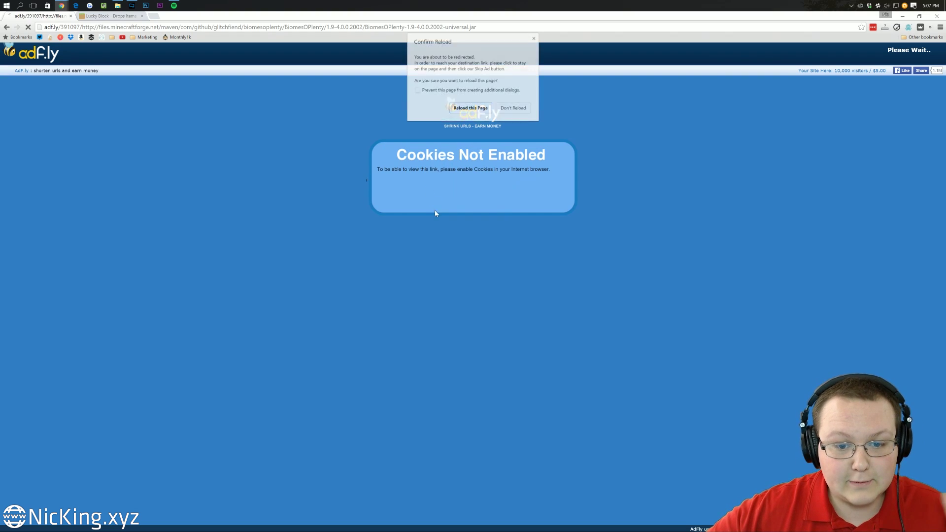
left_click(476, 108)
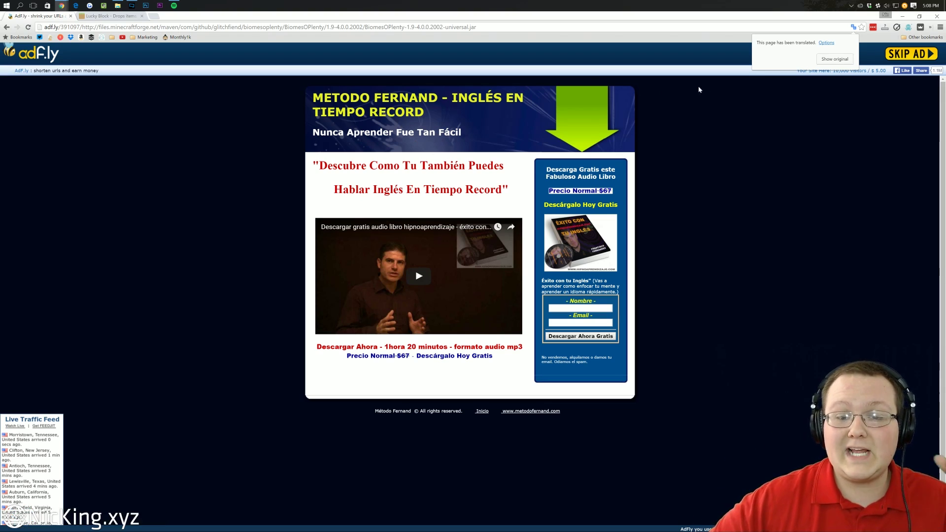
left_click(899, 53)
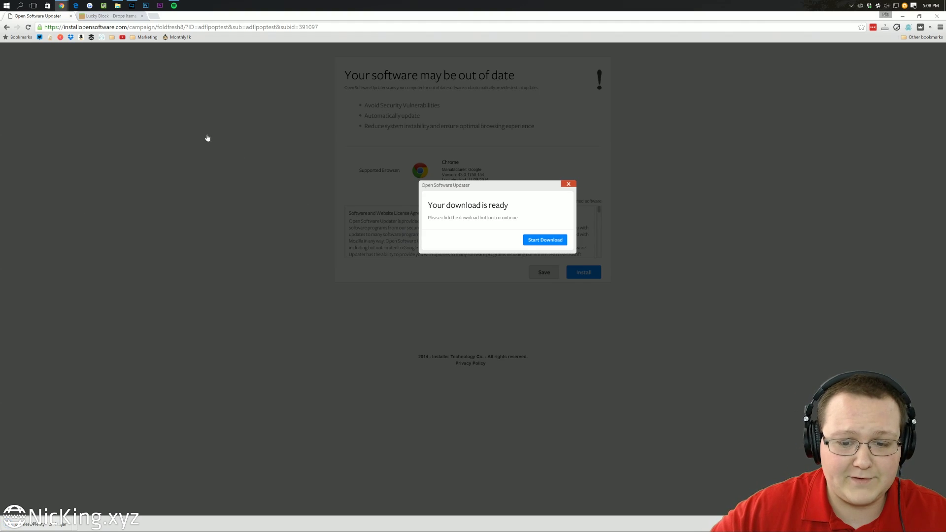
left_click(71, 17)
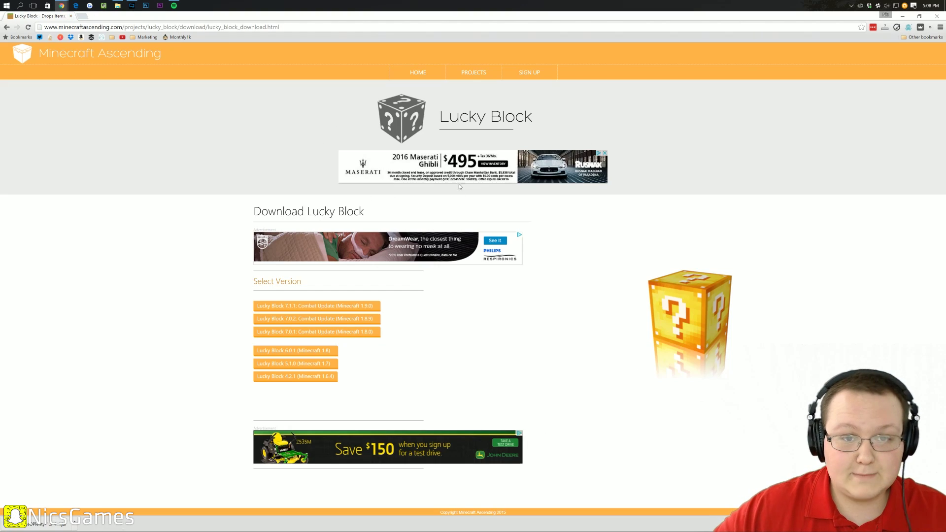
Step: Download Lucky Block 7.1.1 for Minecraft 1.9 and arrange the two mod files together on the desktop
left_click(333, 307)
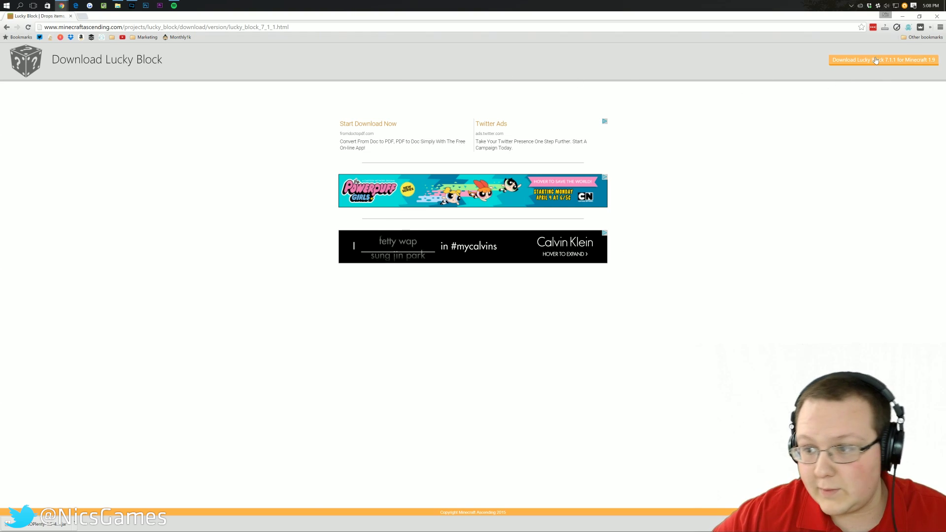
left_click(840, 60)
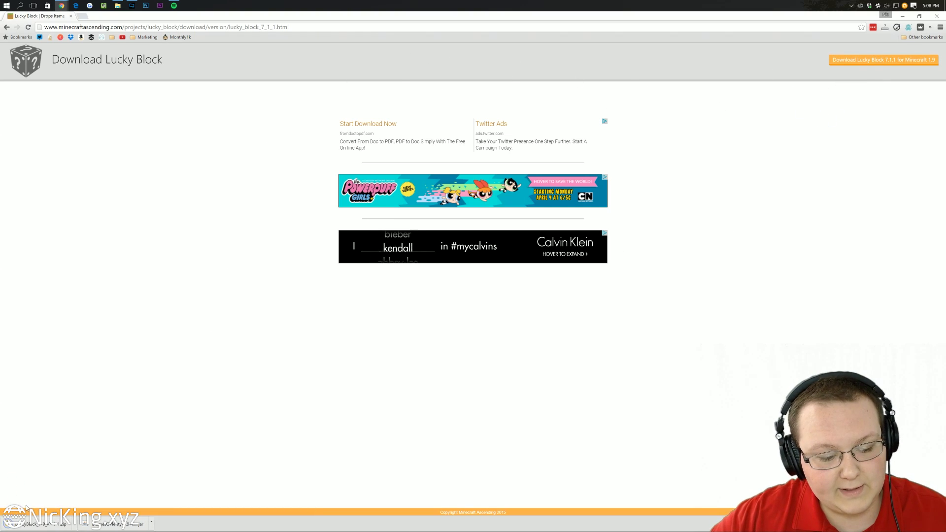
left_click(901, 18)
left_click_drag(264, 125, 395, 64)
left_click_drag(579, 181, 454, 114)
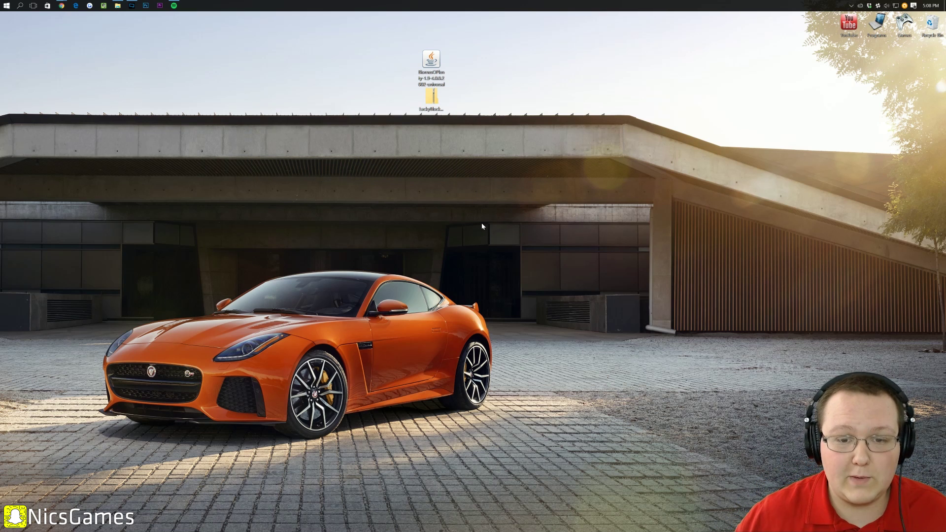
Step: Check the Downloads folder in File Explorer and close the window
left_click(115, 10)
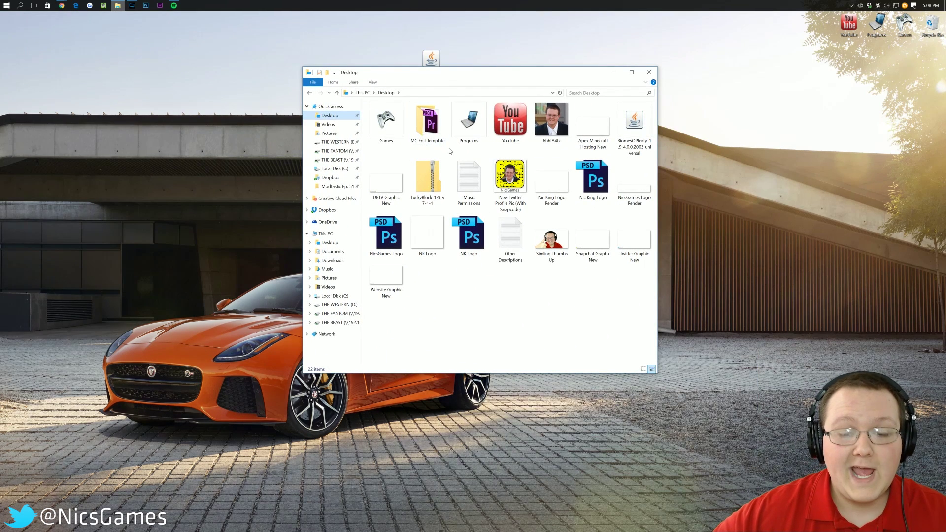
left_click(333, 261)
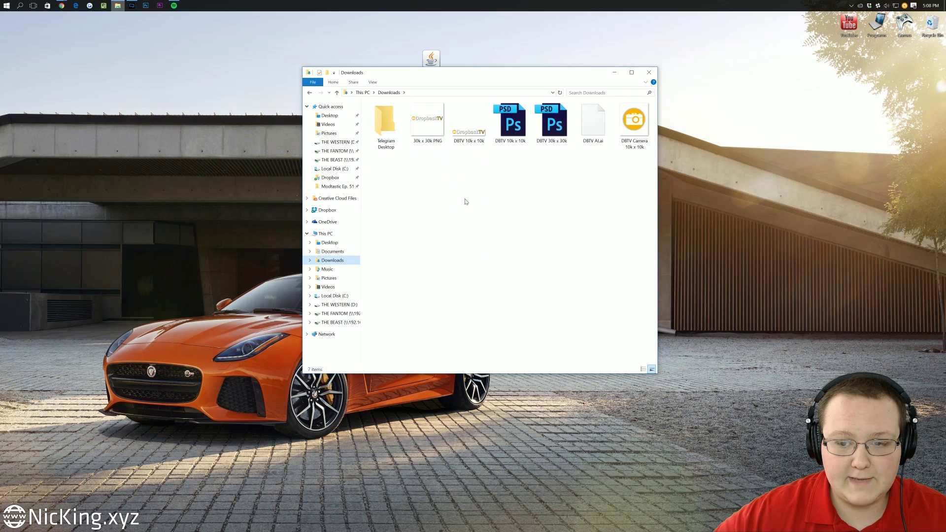
left_click_drag(431, 58, 467, 60)
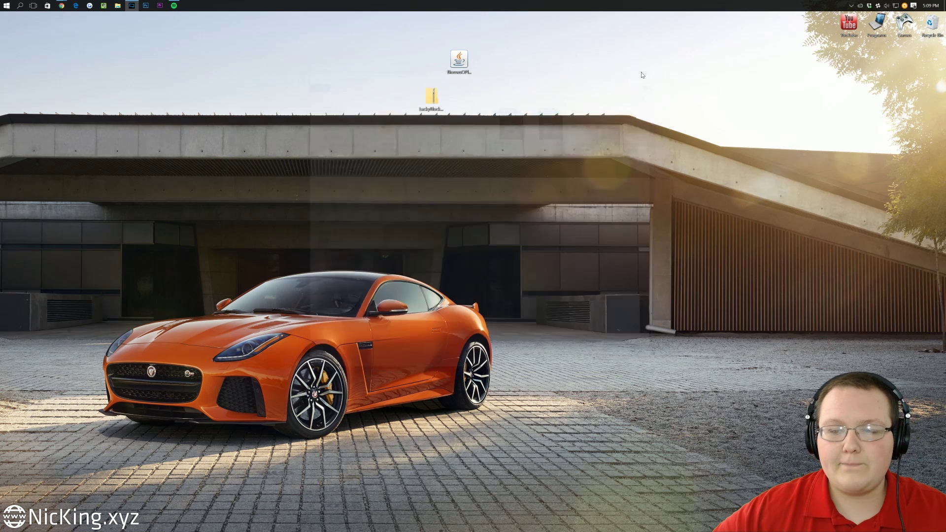
left_click(649, 73)
Step: Place the Lucky Block zip directly below the Biomes O' Plenty jar on the desktop, selecting each file in turn
left_click_drag(431, 97, 477, 116)
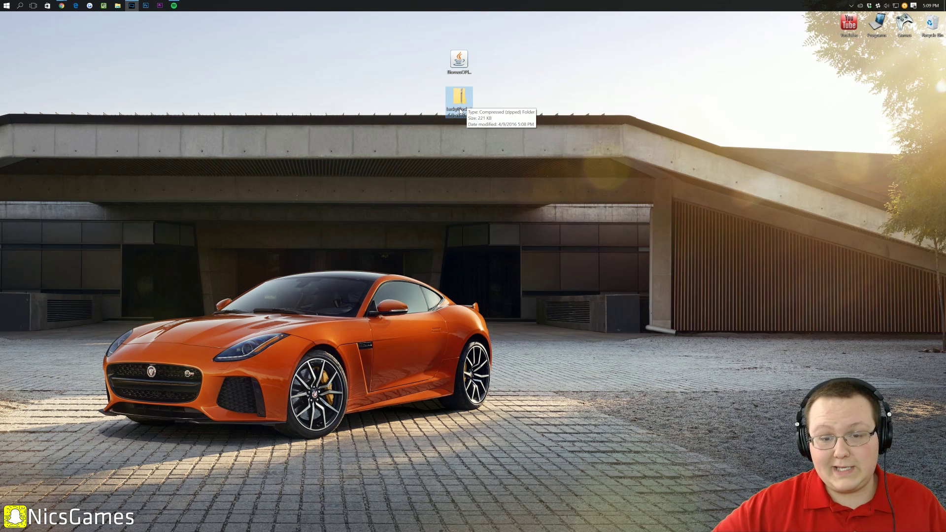
left_click(458, 61)
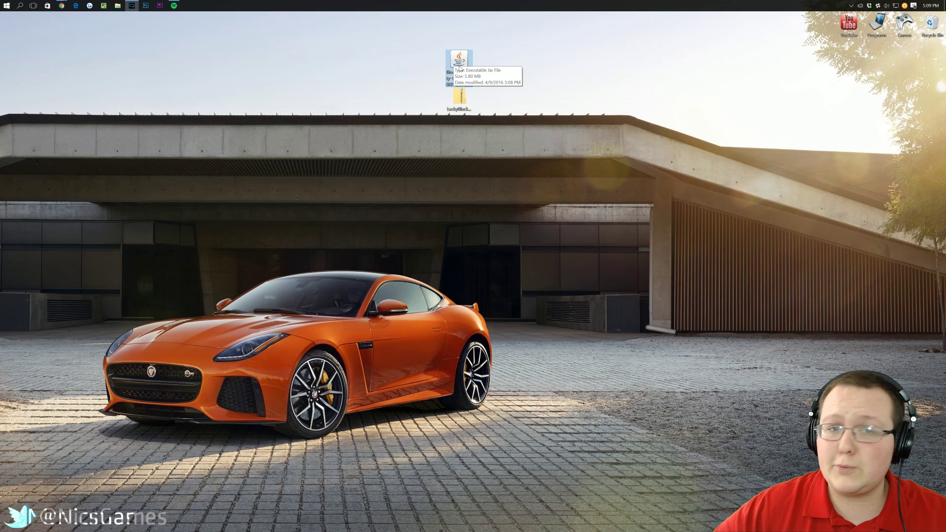
left_click(454, 102)
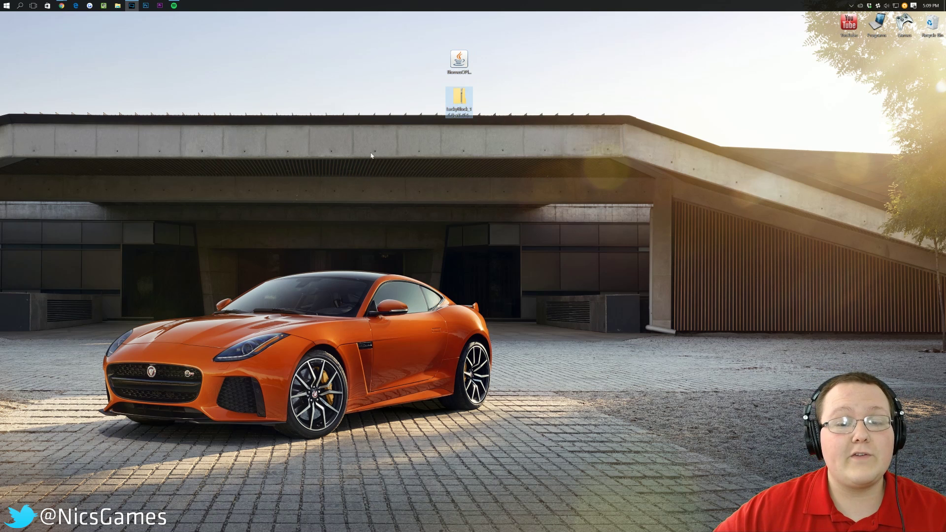
left_click(439, 102)
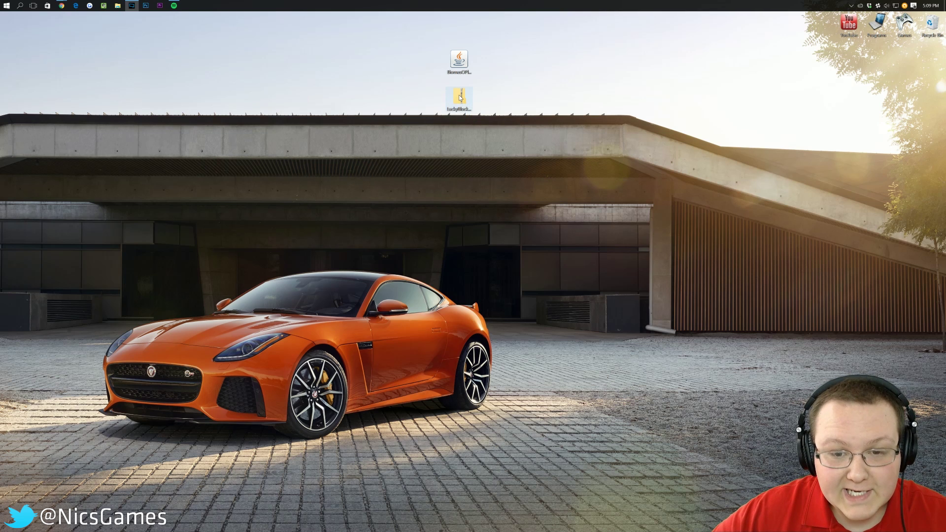
left_click(459, 97)
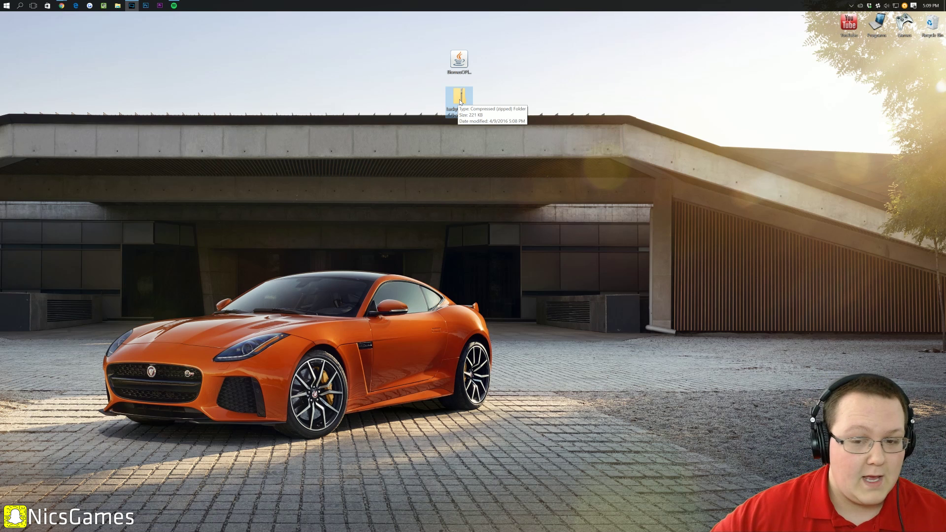
Step: Inspect the Lucky Block zip's contents, including its mod folder, and put the Biomes O' Plenty jar back just above the zip
double_click(461, 101)
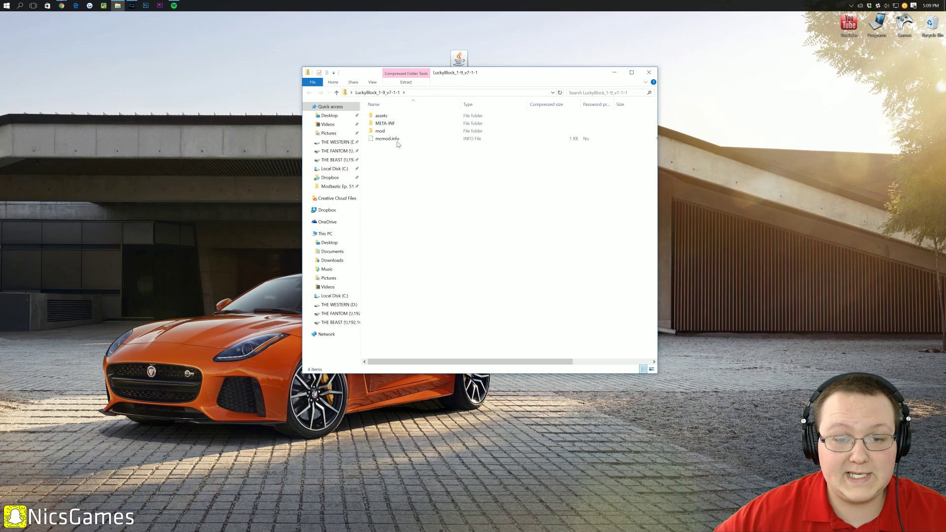
key("Down")
key("Down")
key("Down")
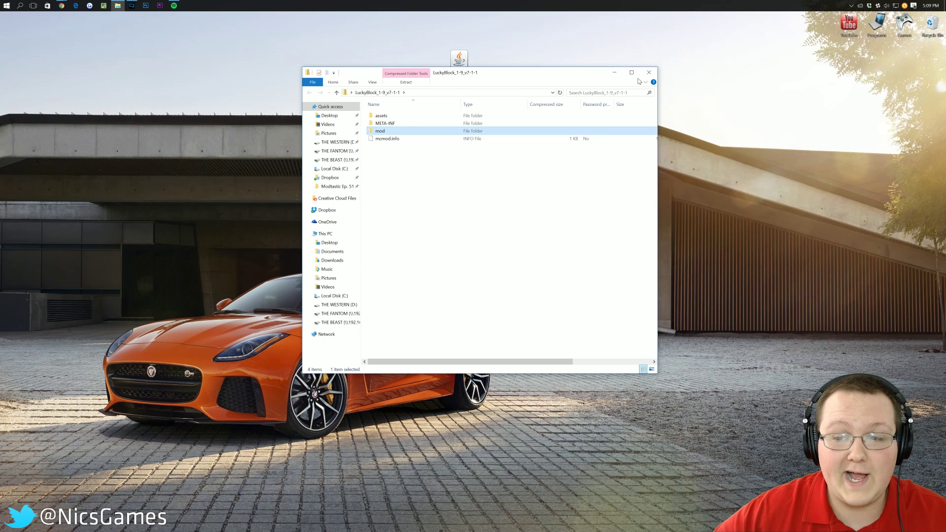
left_click_drag(464, 57, 452, 44)
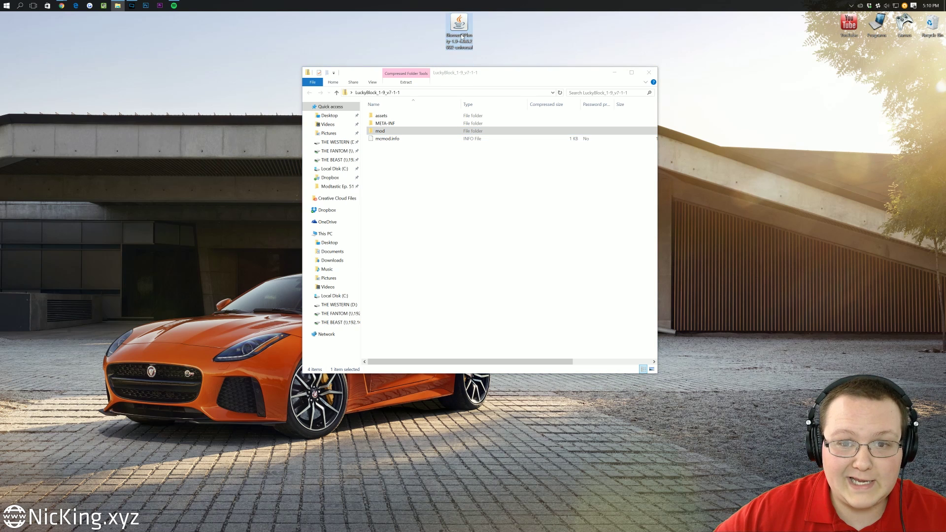
left_click(387, 134)
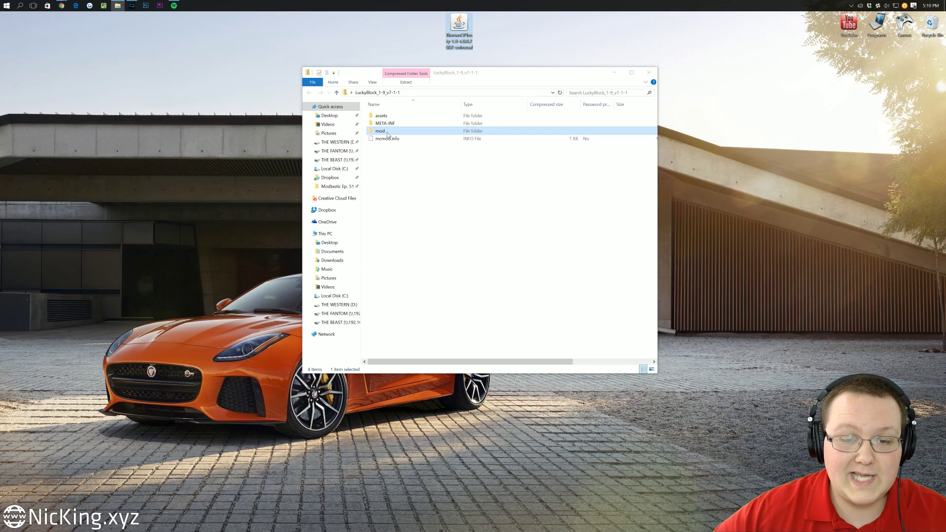
left_click(649, 73)
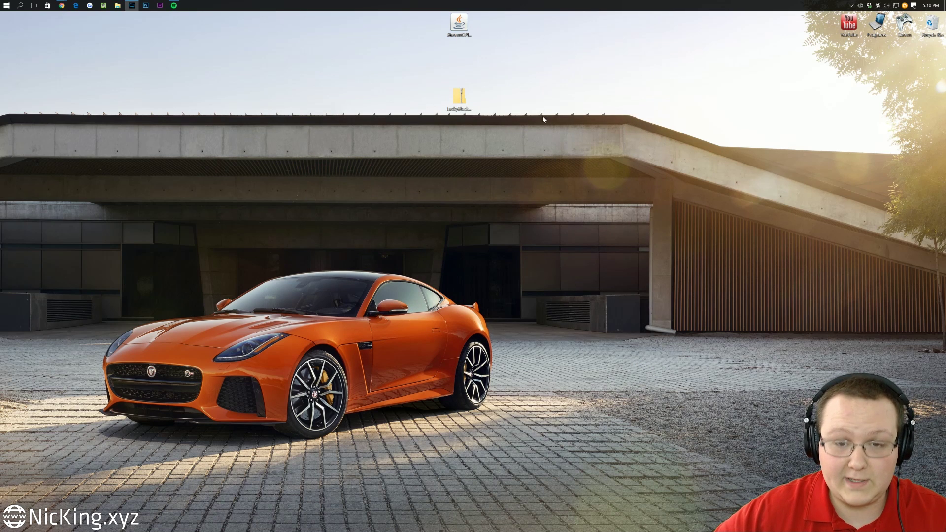
left_click_drag(452, 20, 411, 76)
left_click_drag(507, 67, 520, 149)
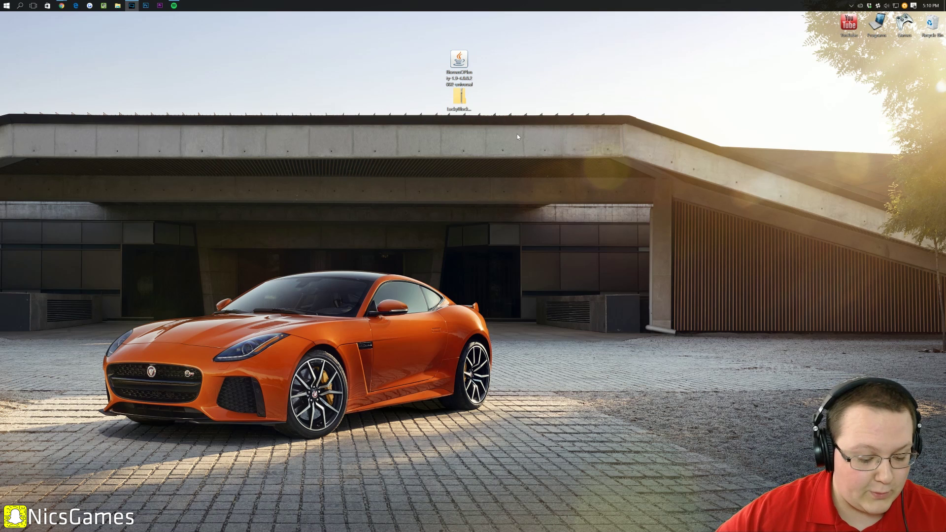
Step: Open the .minecraft folder through %appdata%, look inside its mods folder and return to .minecraft
key("super+r")
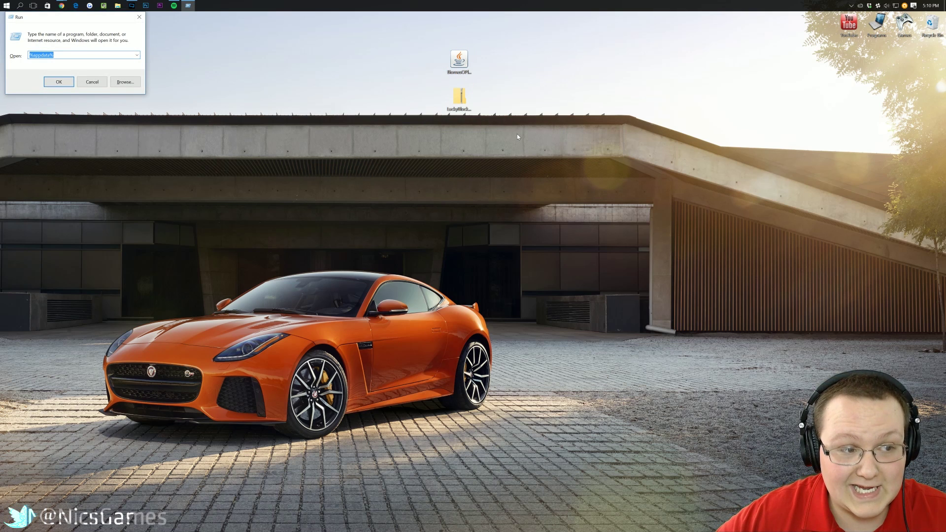
type("%appda")
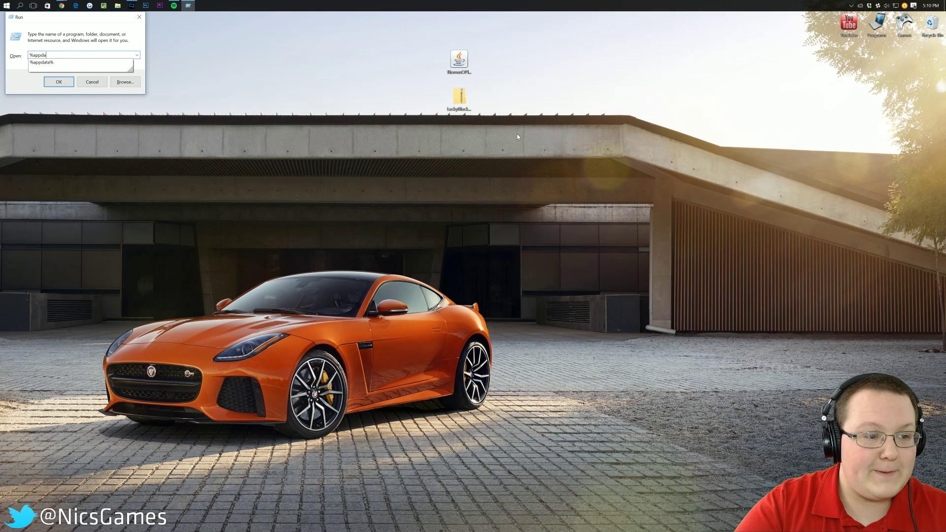
type("ta%")
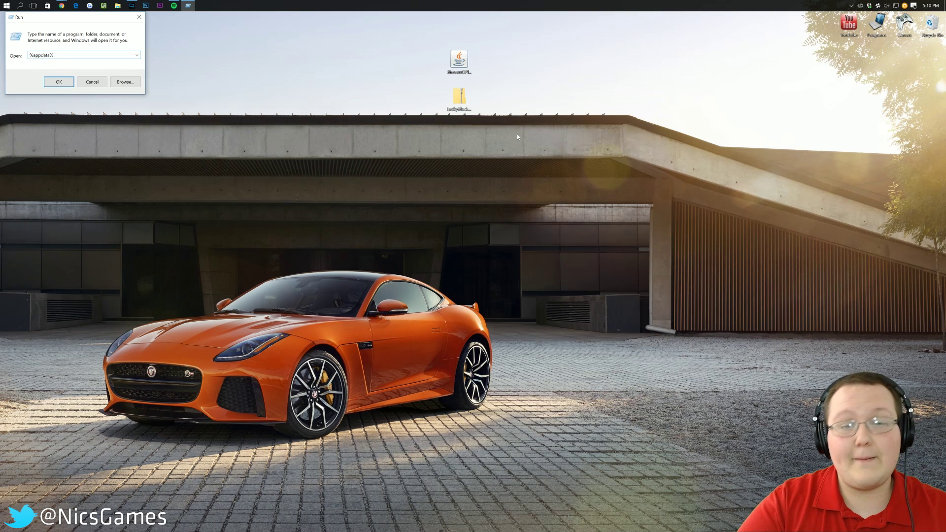
key("Return")
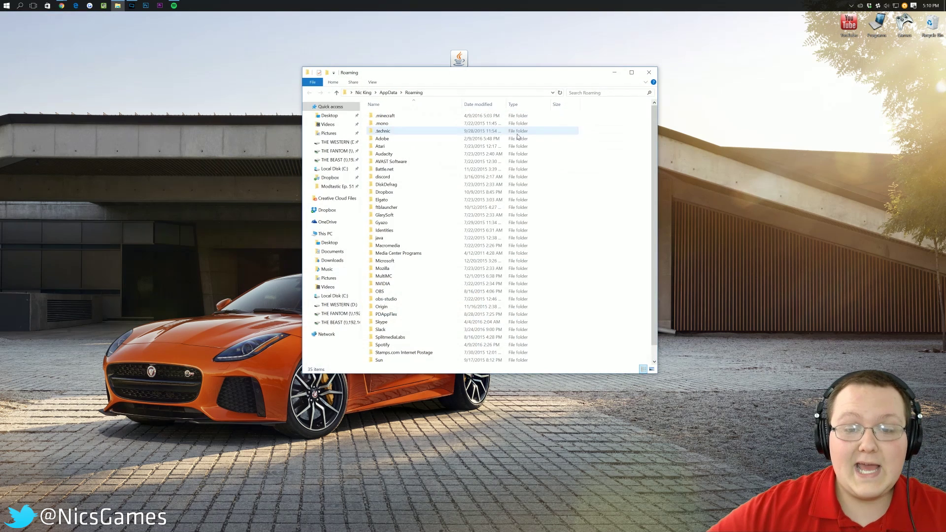
double_click(420, 115)
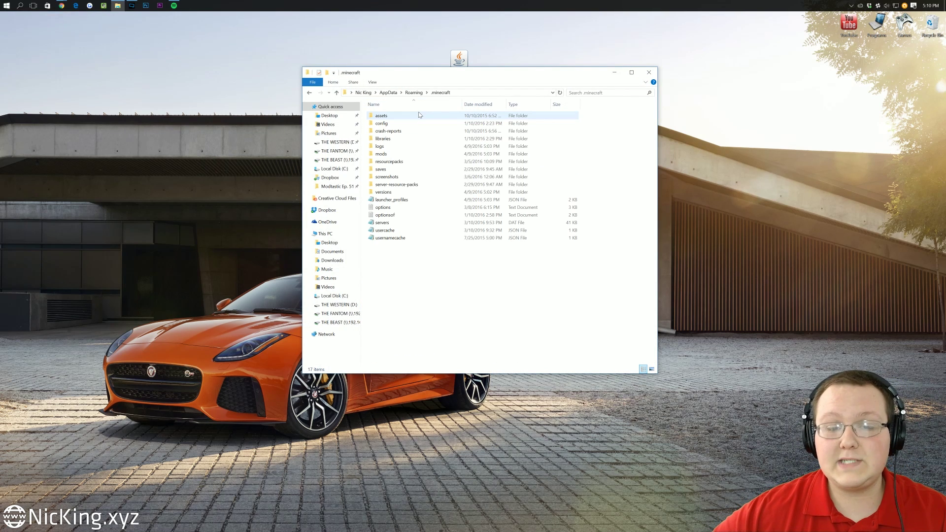
double_click(414, 154)
left_click(313, 90)
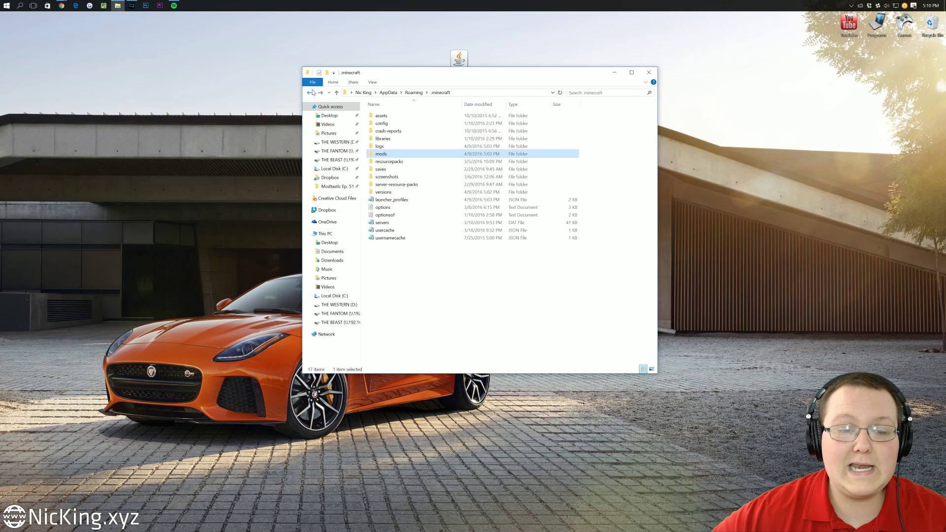
Step: Delete the existing mods folder from .minecraft and create a new folder there named "mods"
left_click_drag(937, 19, 932, 21)
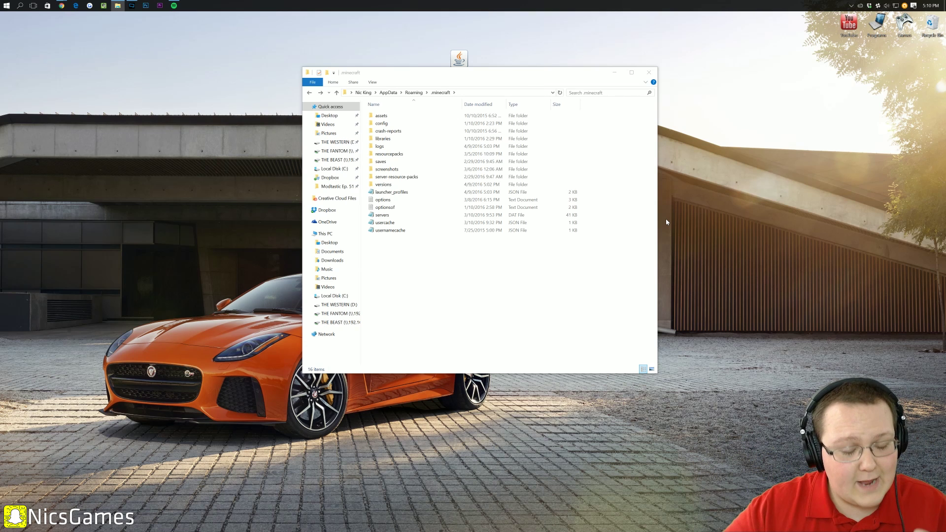
right_click(440, 256)
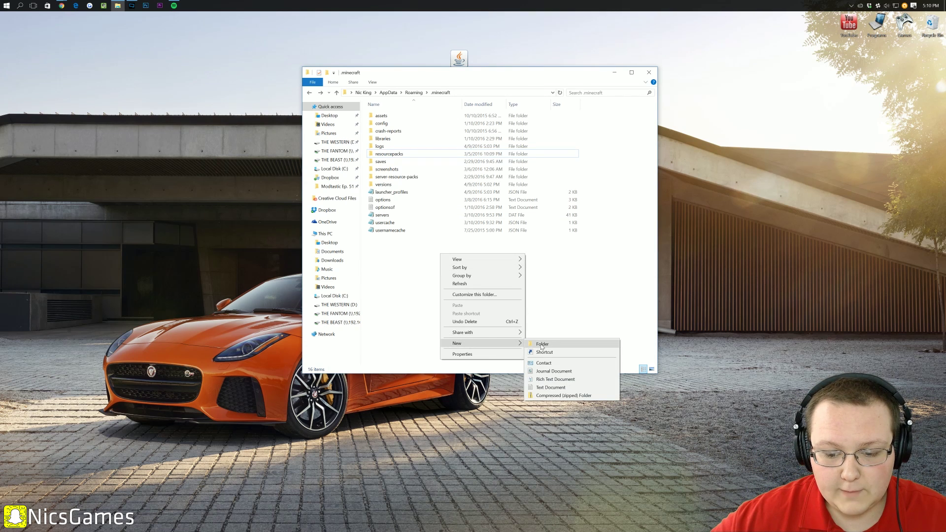
left_click(538, 345)
type("mods")
key("Return")
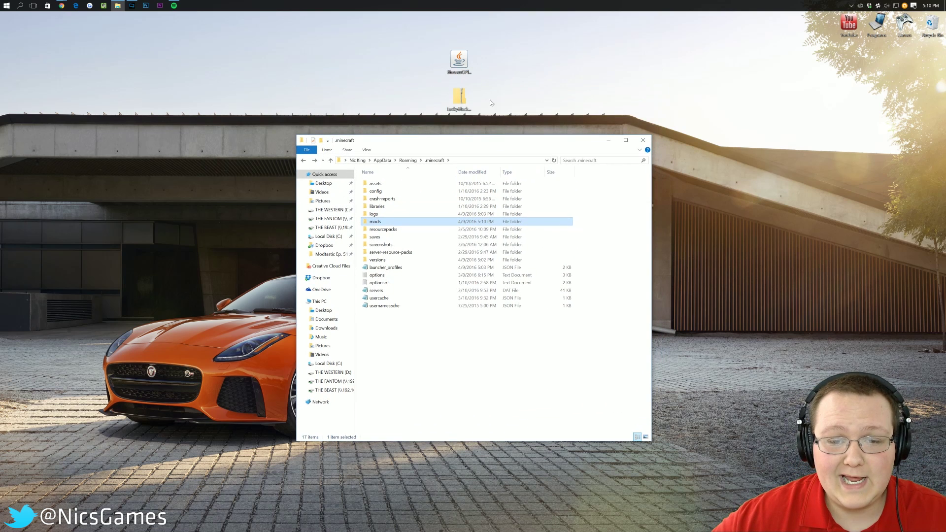
Step: Copy the Biomes O' Plenty jar and Lucky Block zip into the new mods folder, open that folder and close the window
left_click_drag(489, 46, 388, 223)
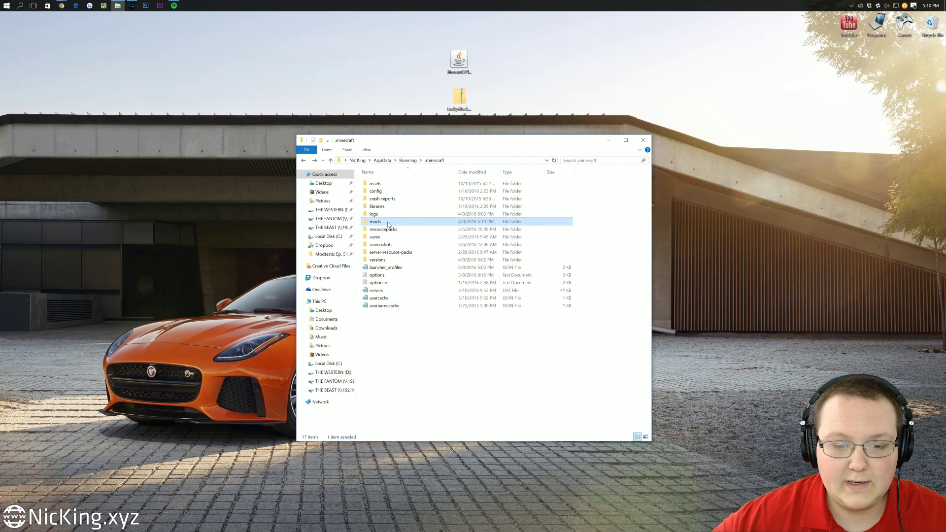
double_click(388, 224)
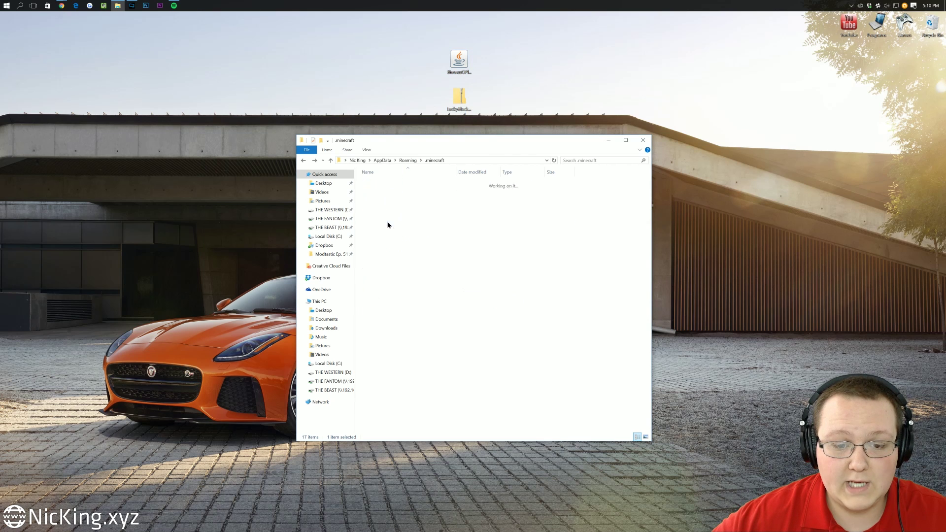
left_click(643, 140)
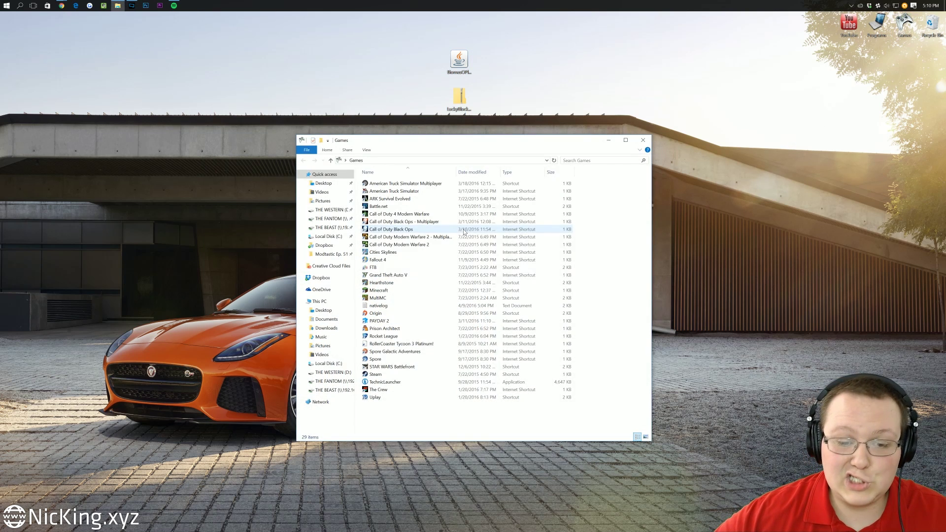
Step: Open the Minecraft launcher from the Games folder and start the game with the profile set to Minecraft 1.9 Forge
double_click(413, 290)
left_click(643, 140)
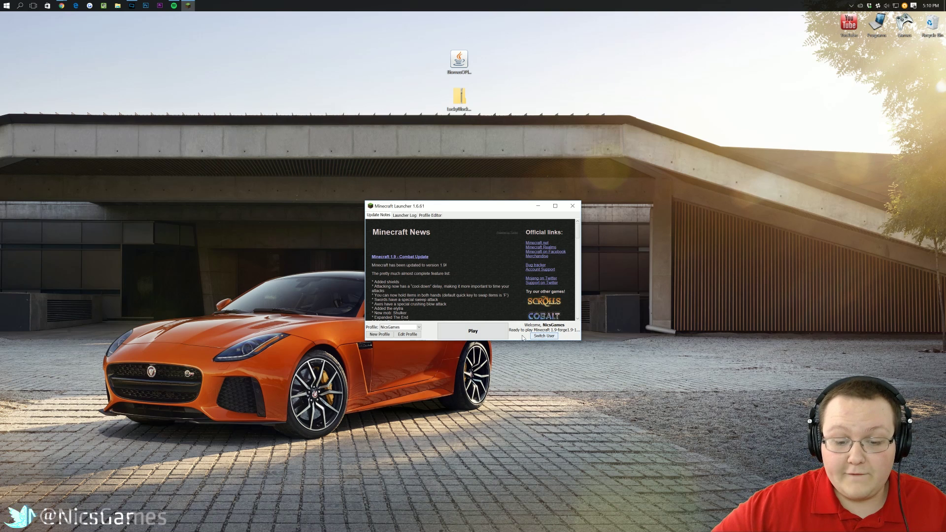
left_click(418, 327)
left_click(403, 334)
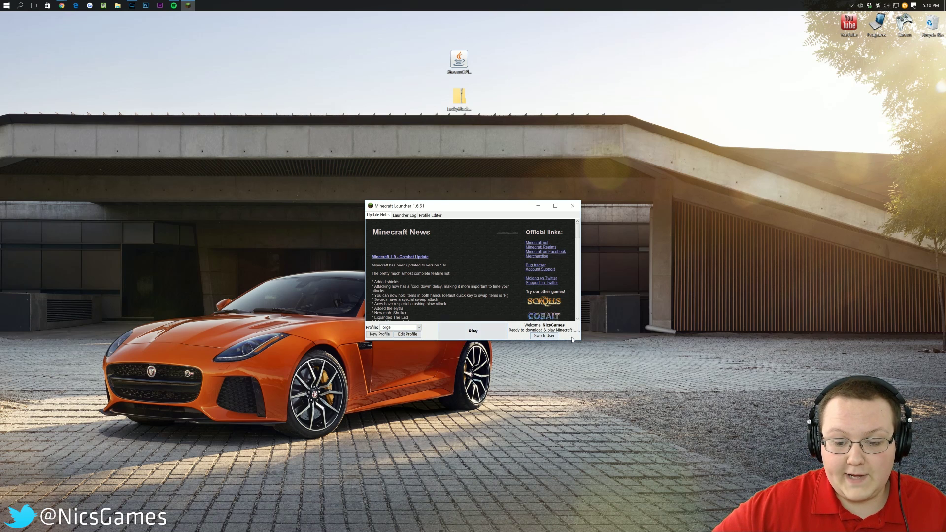
left_click(398, 330)
left_click(402, 340)
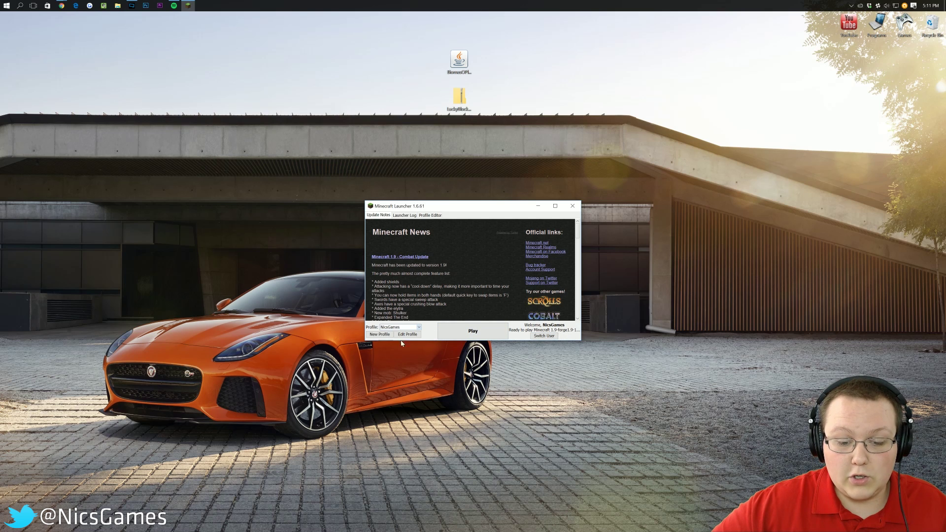
left_click(482, 334)
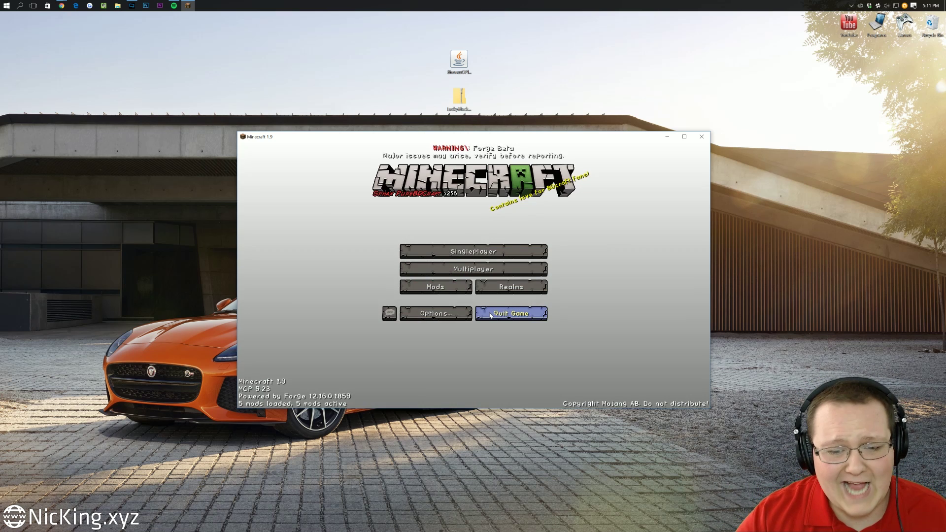
Step: Check the Biomes O' Plenty and Lucky Block entries in the game's mod list and return to the title screen
left_click(446, 284)
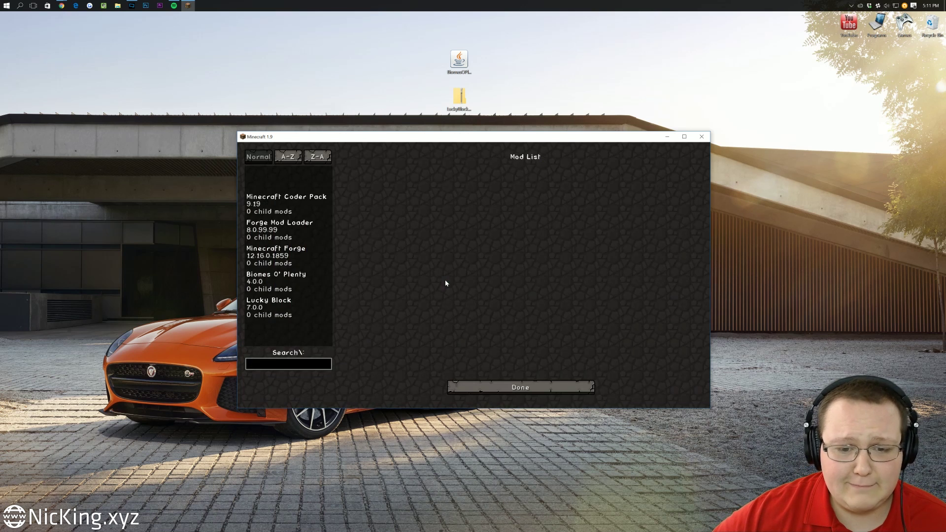
left_click(274, 281)
left_click(276, 301)
left_click(493, 388)
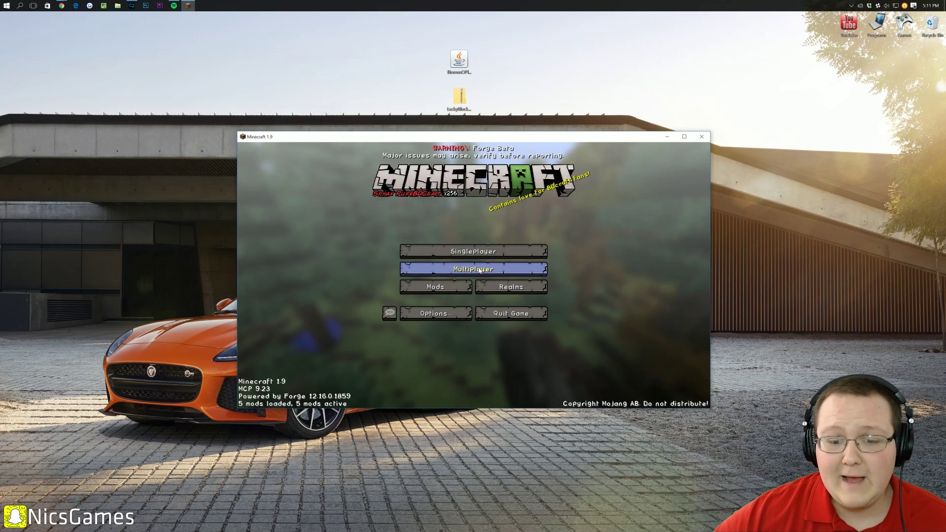
Step: Load the singleplayer creative world New World and show the Biomes O' Plenty blocks in the creative inventory
left_click(479, 261)
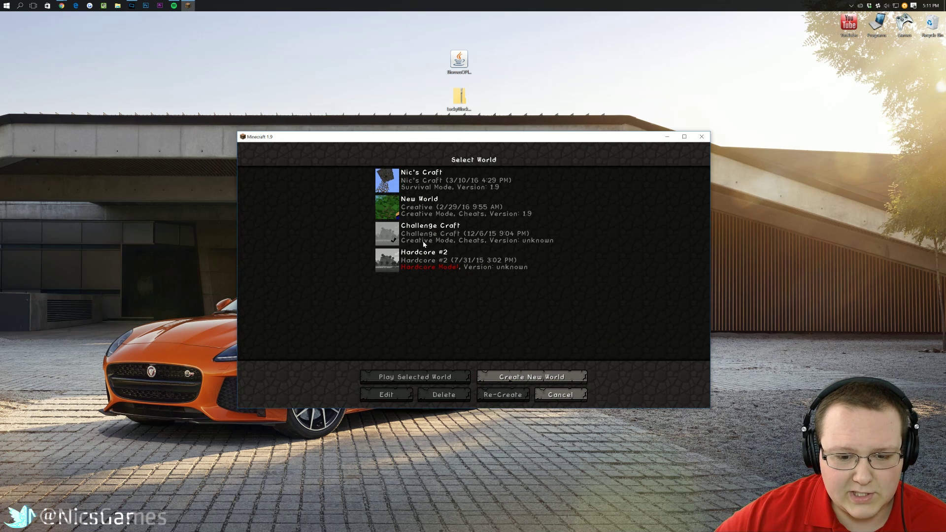
double_click(416, 213)
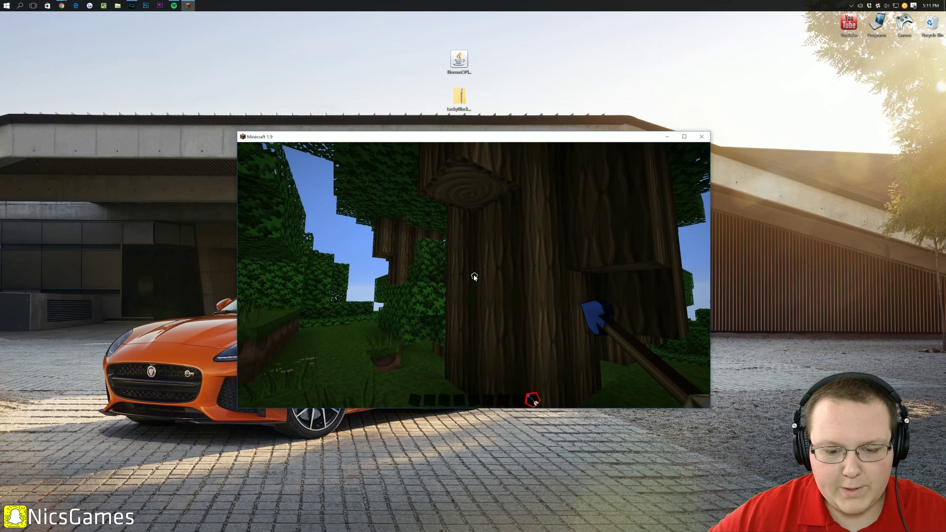
key("e")
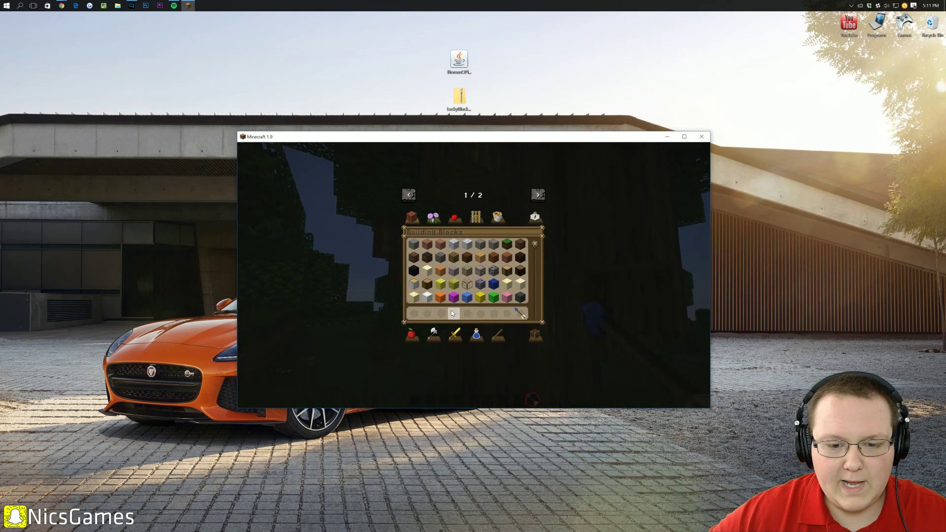
left_click(537, 195)
left_click(413, 218)
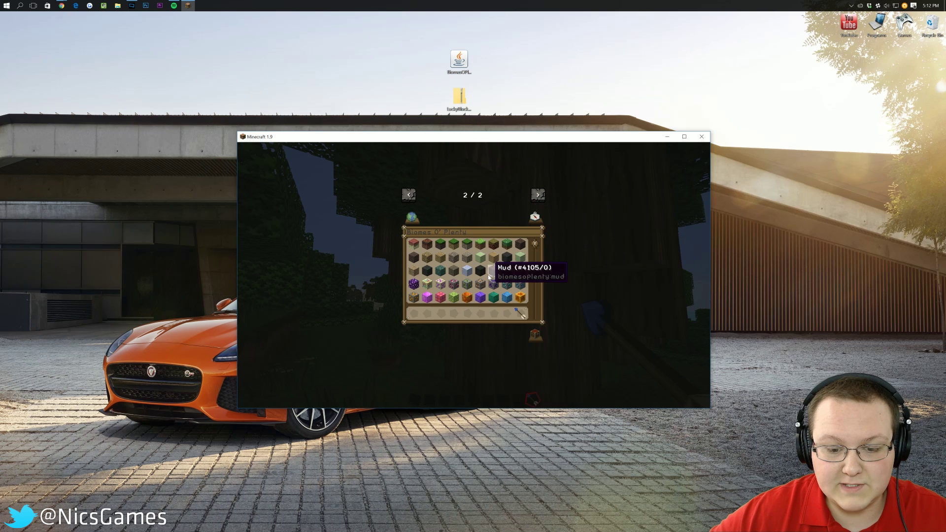
Step: Put a Smoldering Grass Block in the fourth hotbar slot and place a row of these blocks on the grass
left_click(458, 317)
key("e")
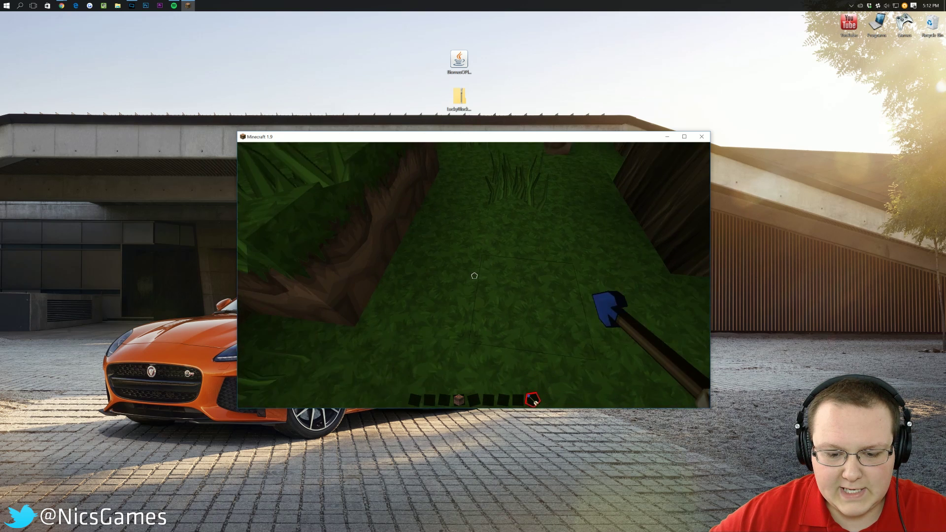
right_click(474, 276)
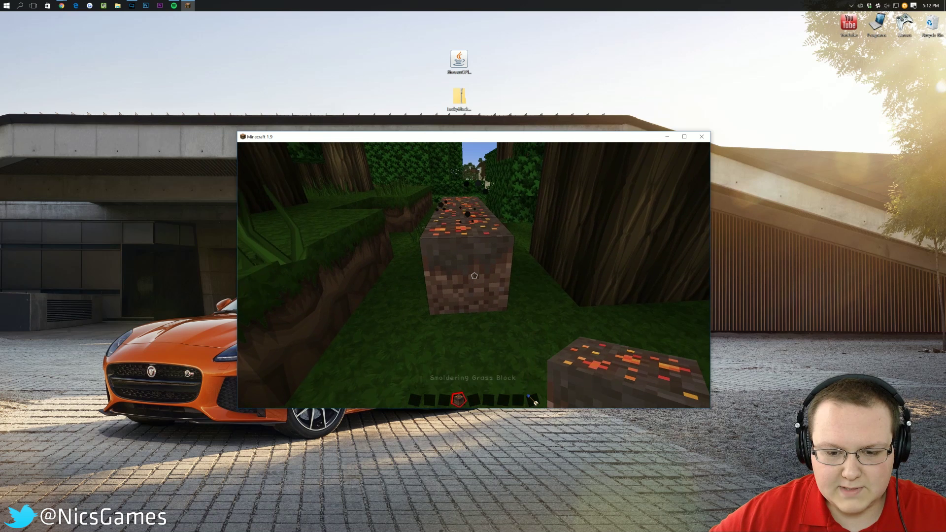
key("Escape")
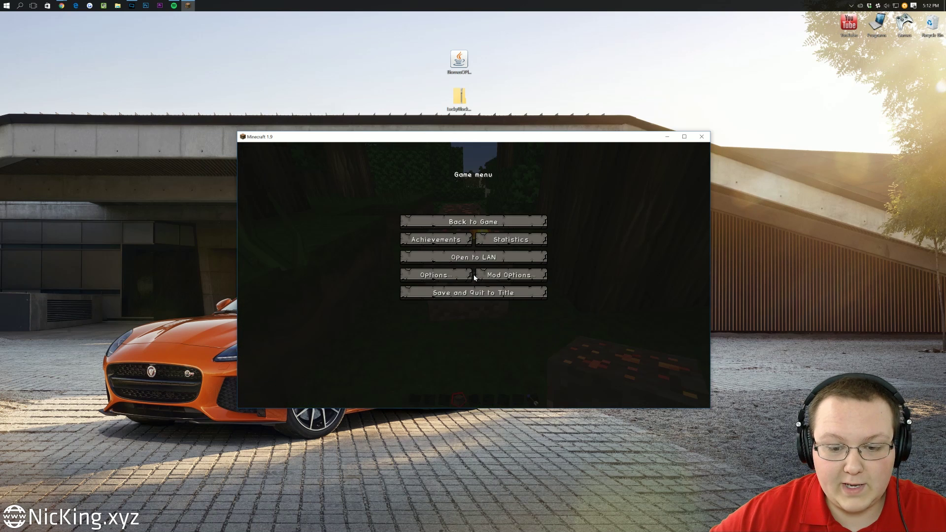
key("Escape")
Step: Search the creative inventory for "luck" and add the three Lucky Block variants to hotbar slots six to eight
key("e")
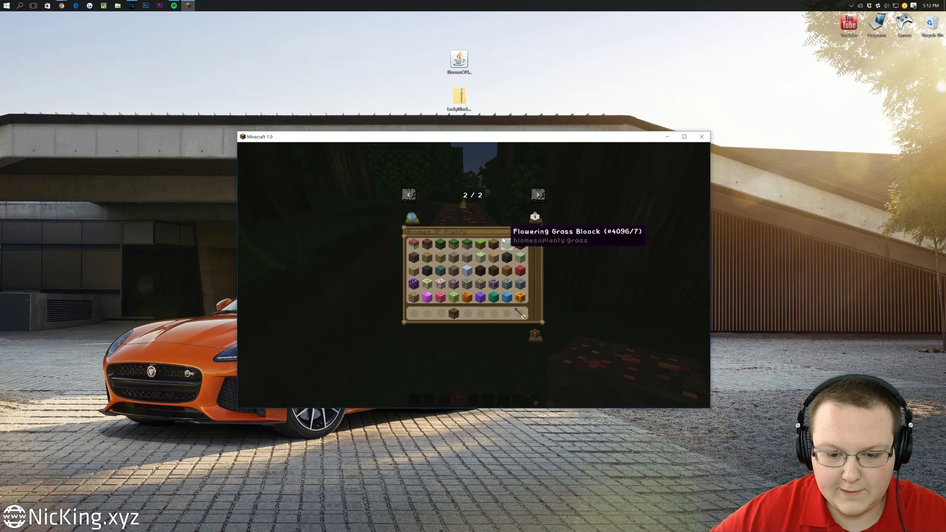
left_click(409, 195)
left_click(537, 222)
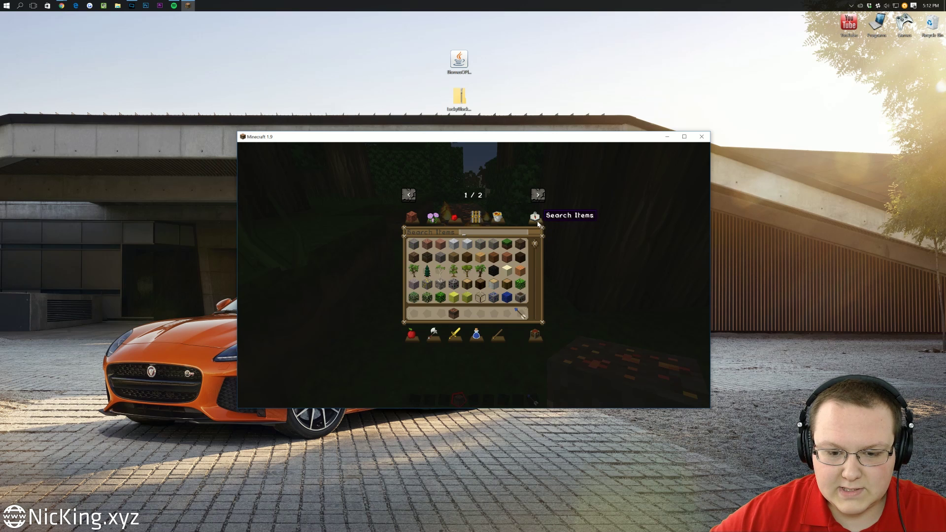
type("luck")
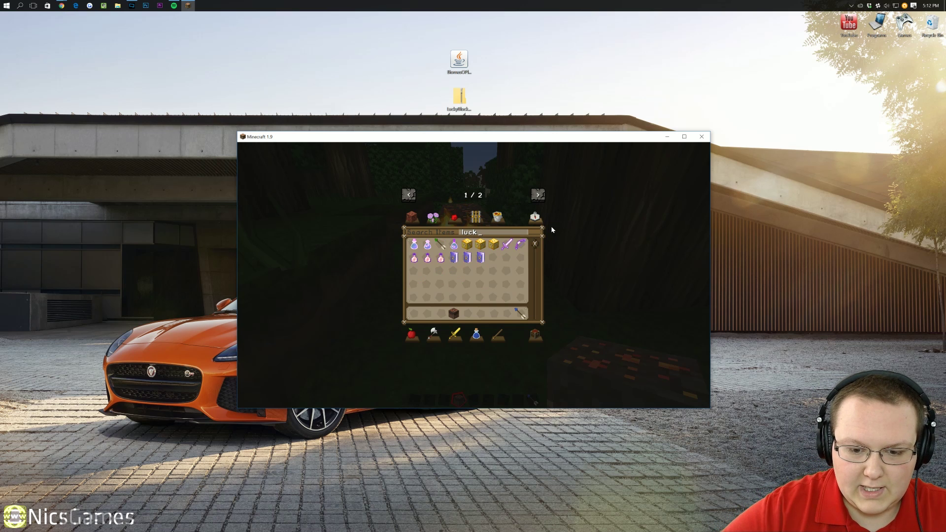
left_click(491, 245)
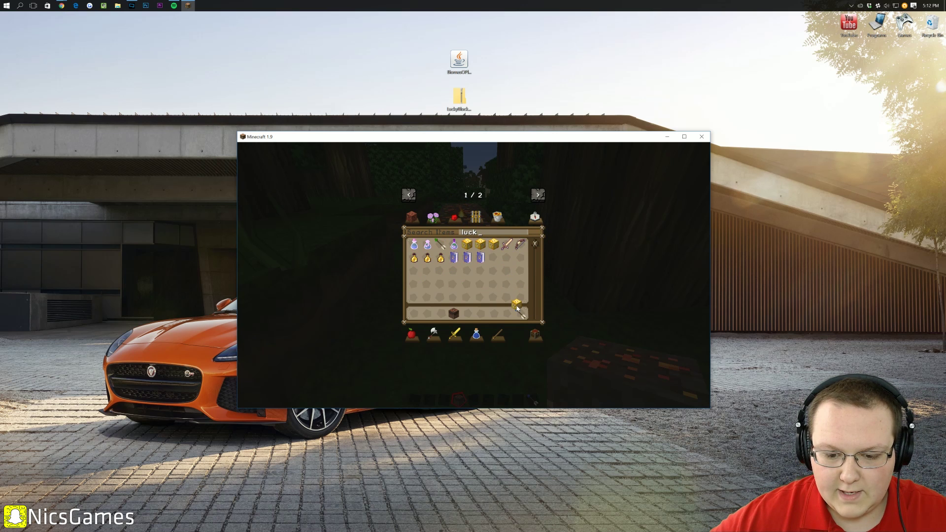
left_click(506, 313)
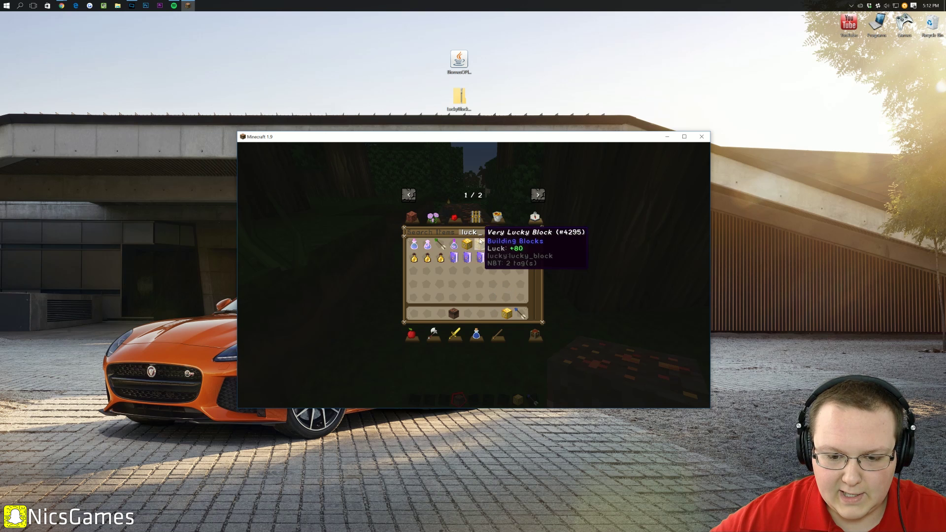
left_click(493, 313)
left_click(472, 243)
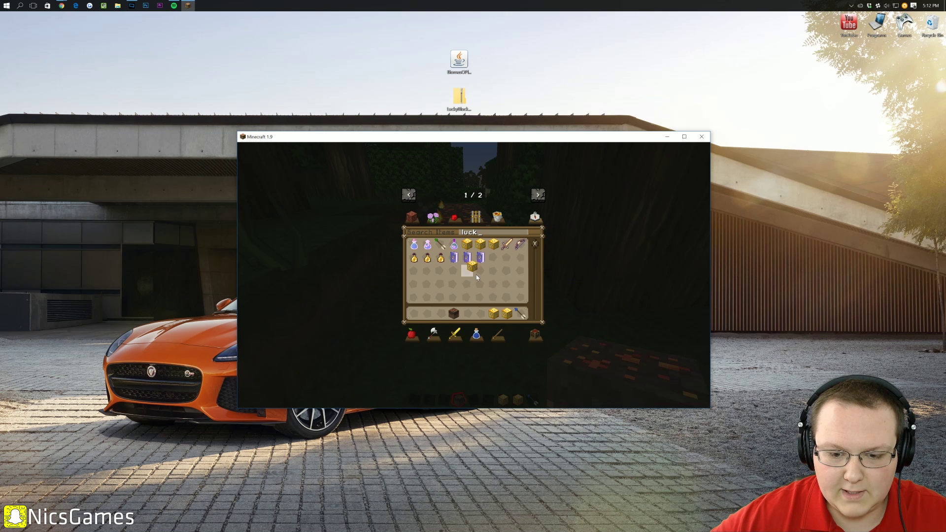
left_click(480, 313)
key("Escape")
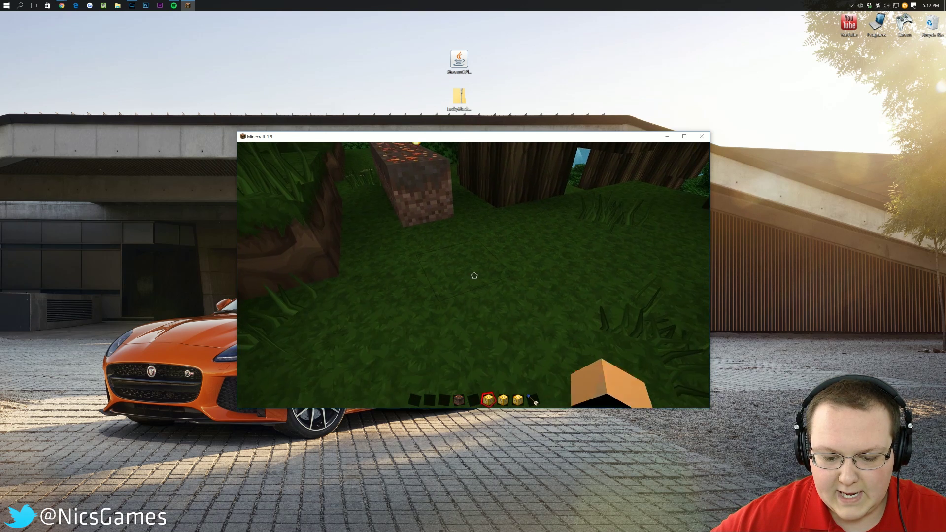
Step: Place and break several Lucky Blocks from the sixth hotbar slot on the grass beside the Smoldering Grass Blocks
key("6")
right_click(474, 276)
left_click(474, 276)
right_click(474, 275)
left_click(474, 275)
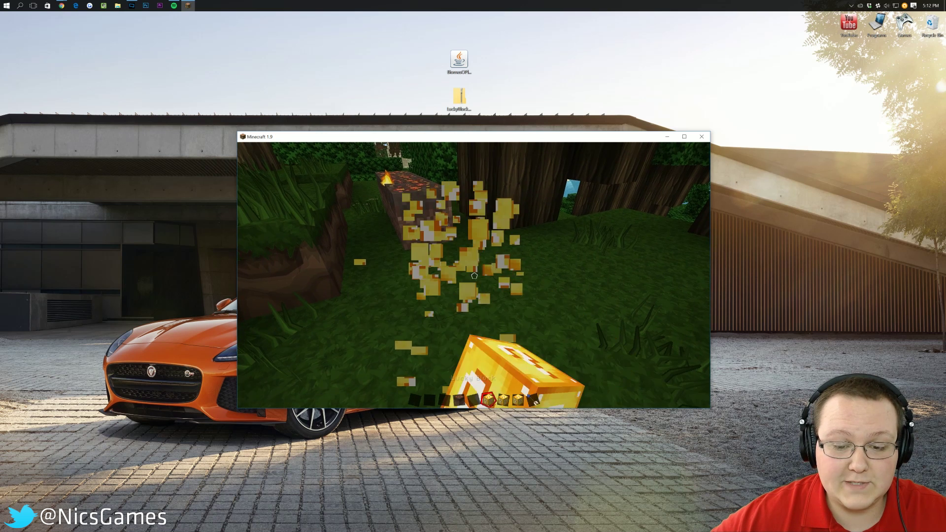
right_click(473, 275)
left_click(474, 276)
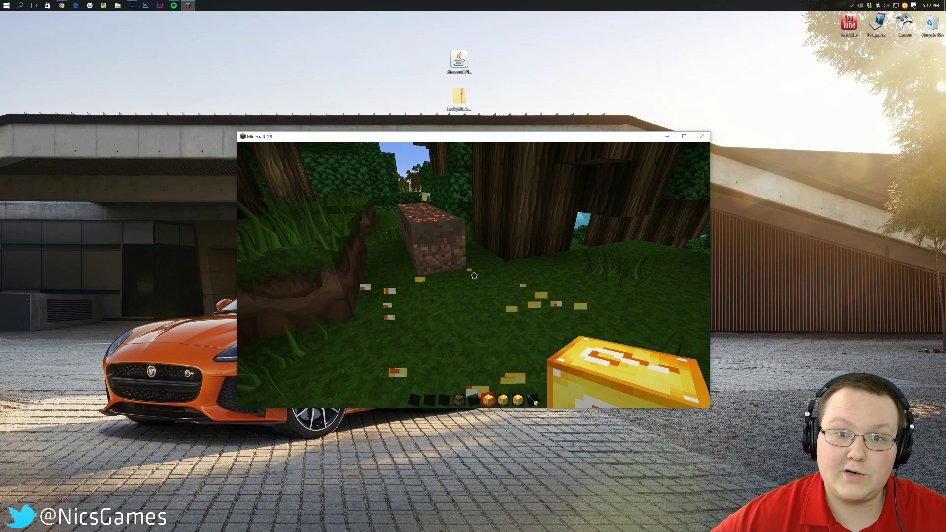